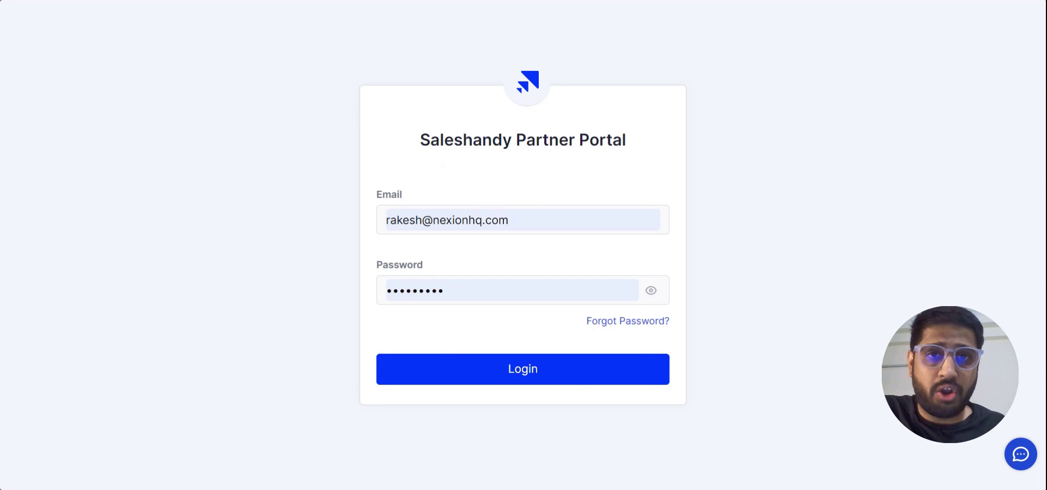
Step: Log in to the Saleshandy Partner Portal with the saved owner email and password
click(548, 377)
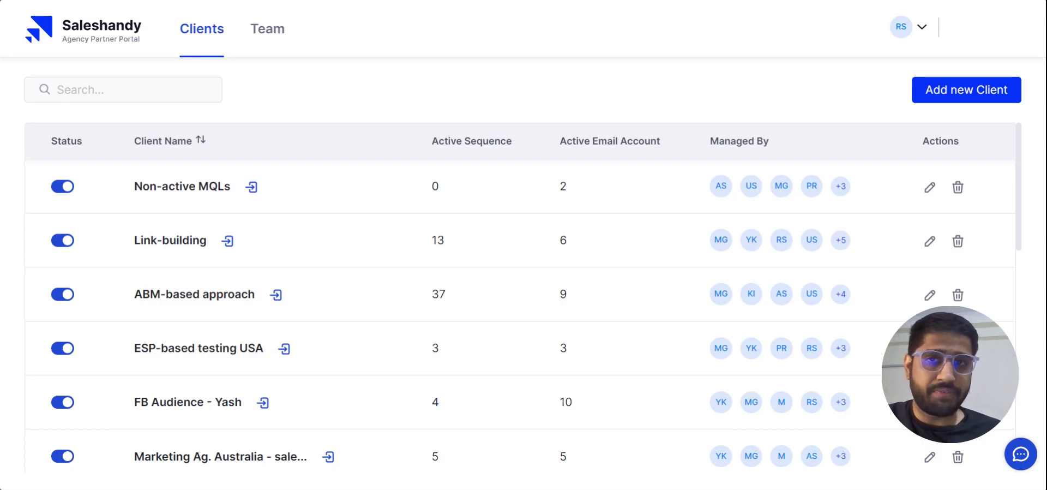
Step: Review the members on the Team page, then go back to the Clients table
click(271, 32)
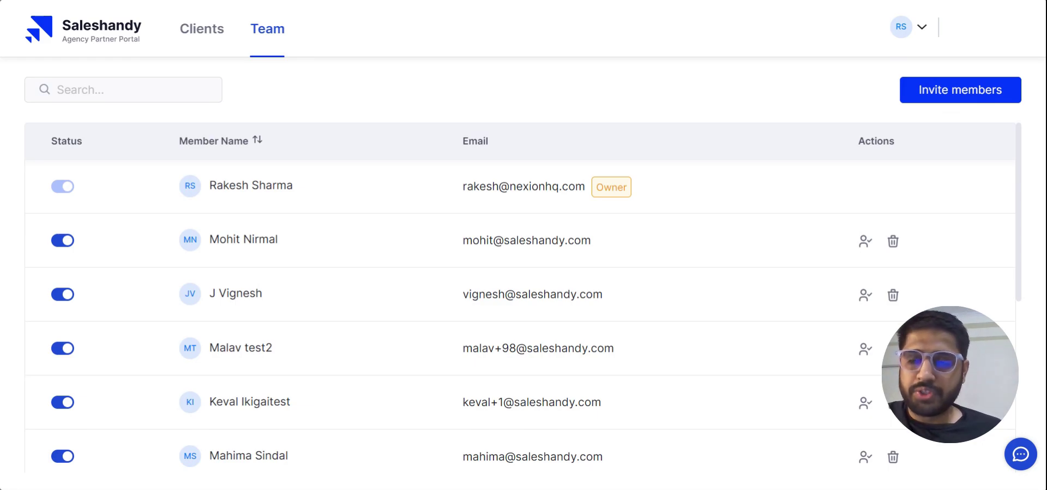
click(203, 47)
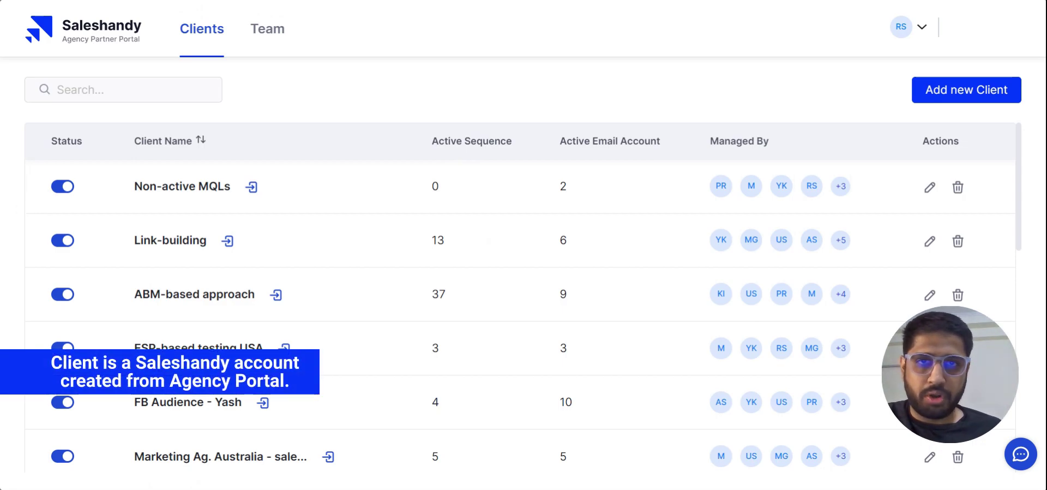
Step: Create a new client named 'PR Agency'
click(959, 90)
click(456, 242)
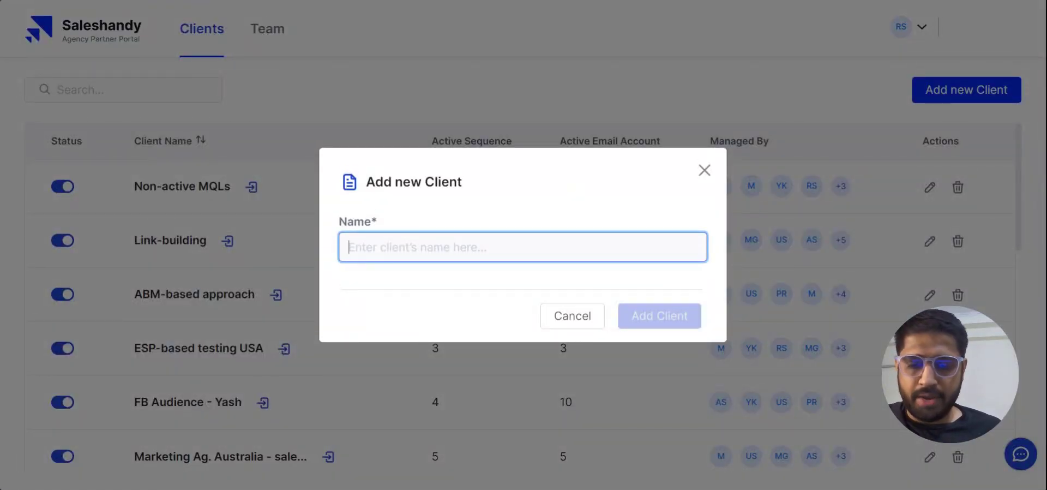
text(PR Agency)
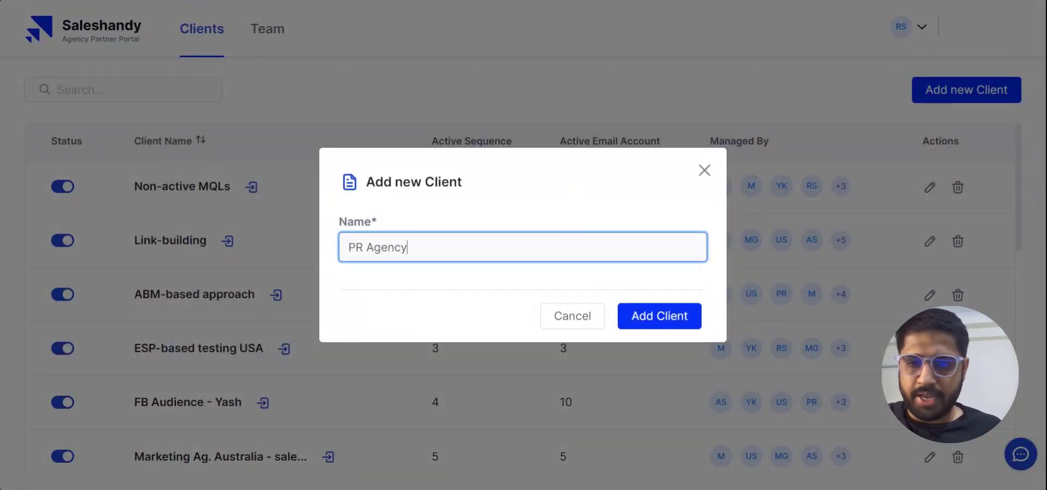
click(681, 312)
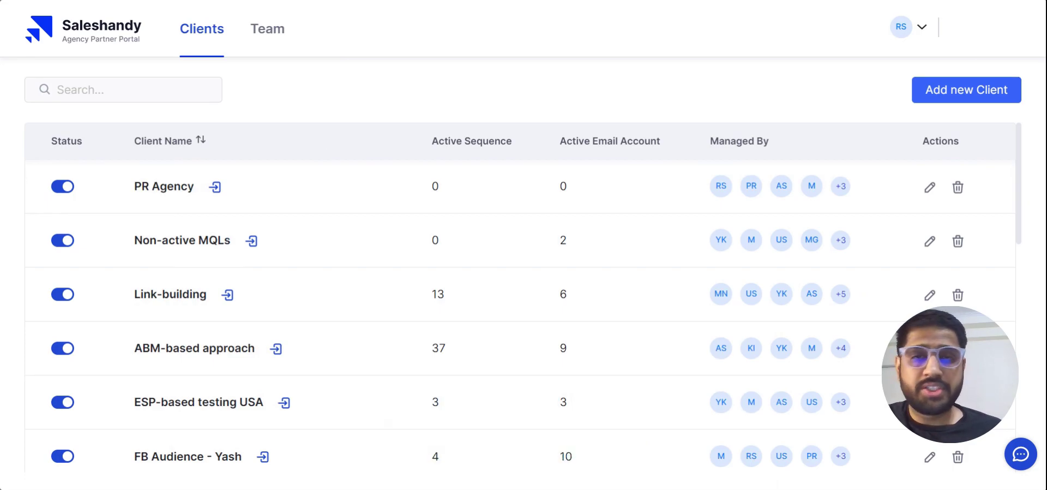
Step: Log into the PR Agency client's Saleshandy workspace from the Clients table
click(215, 189)
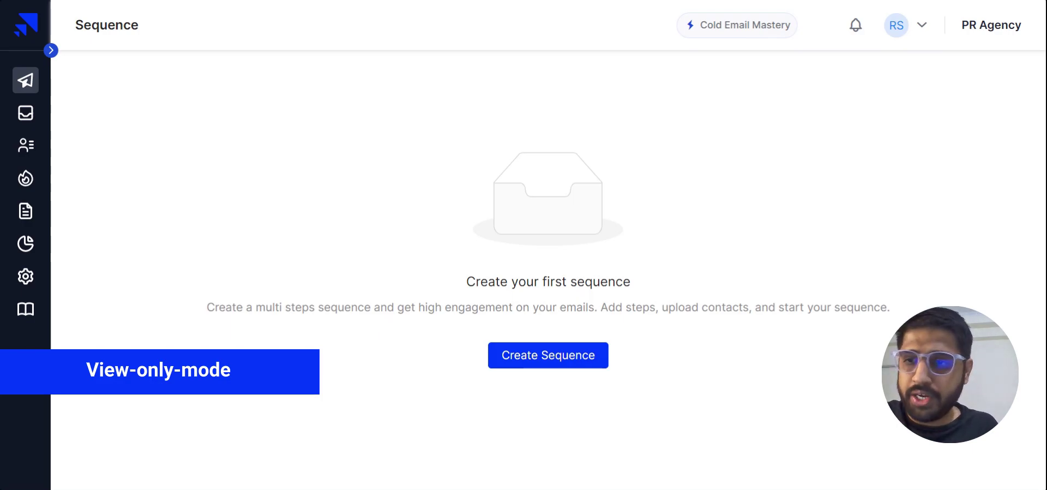
Step: In PR Agency's Team settings, add a member with their first name, last name and email
click(25, 277)
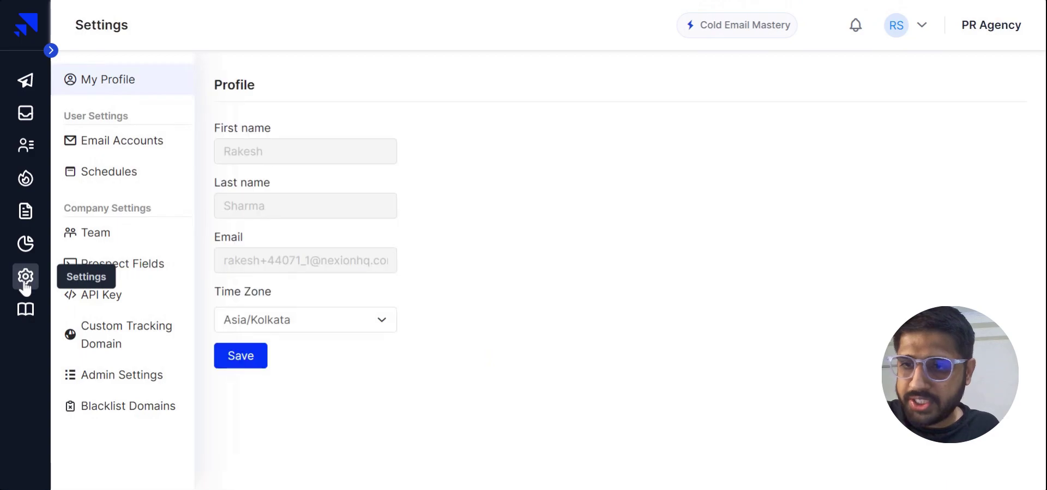
click(97, 235)
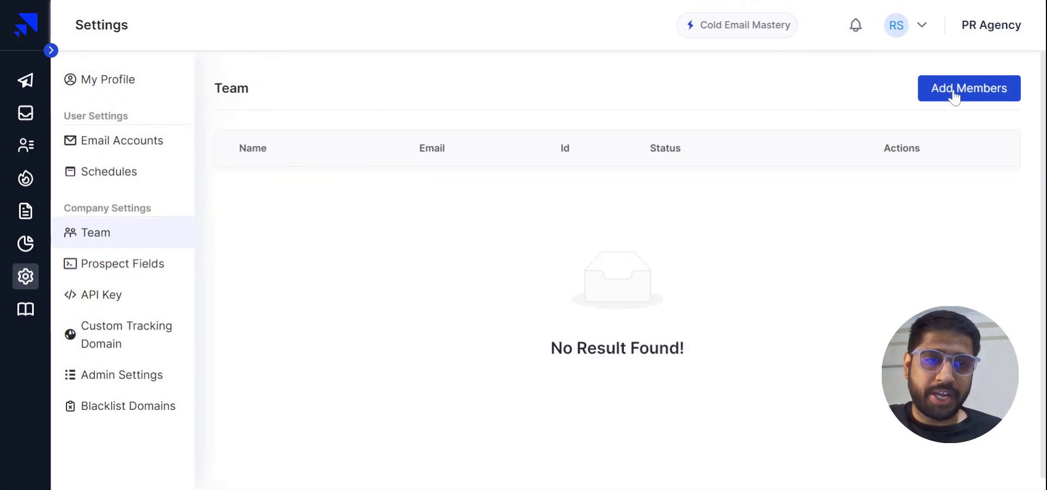
click(953, 92)
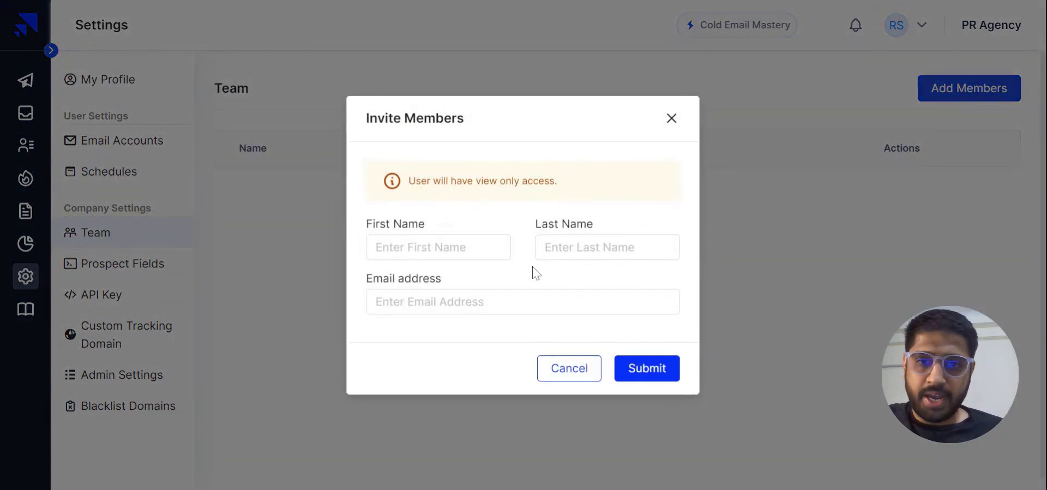
click(437, 247)
text(Yashal)
key(Tab)
text(V)
key(Tab)
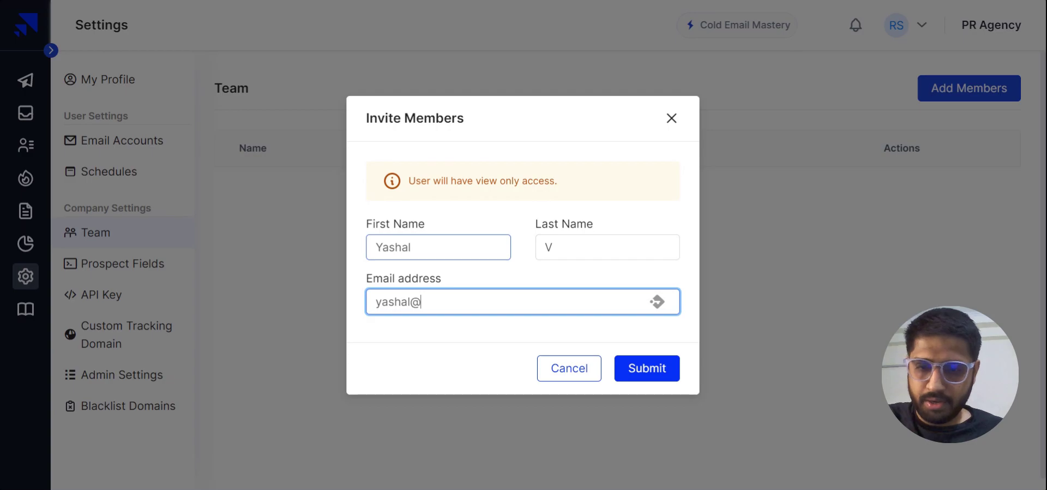
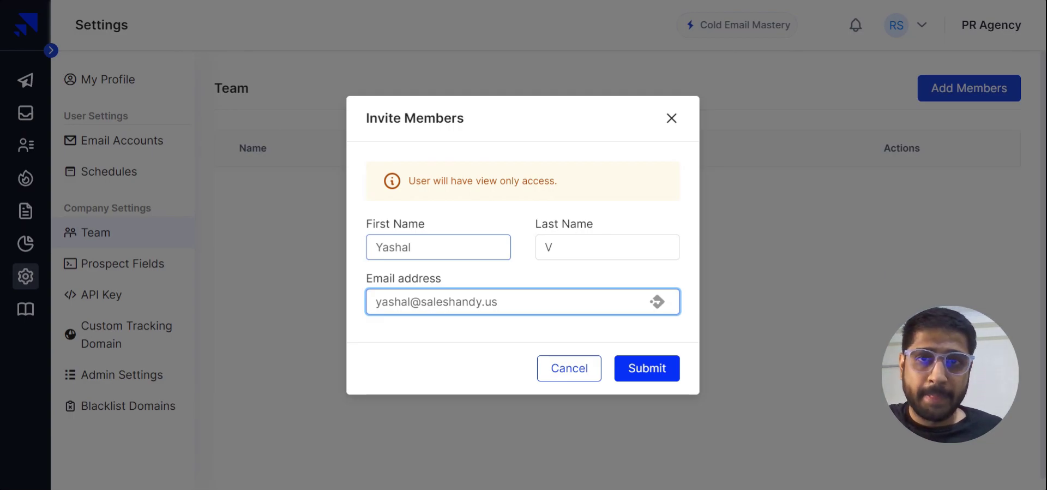
click(653, 370)
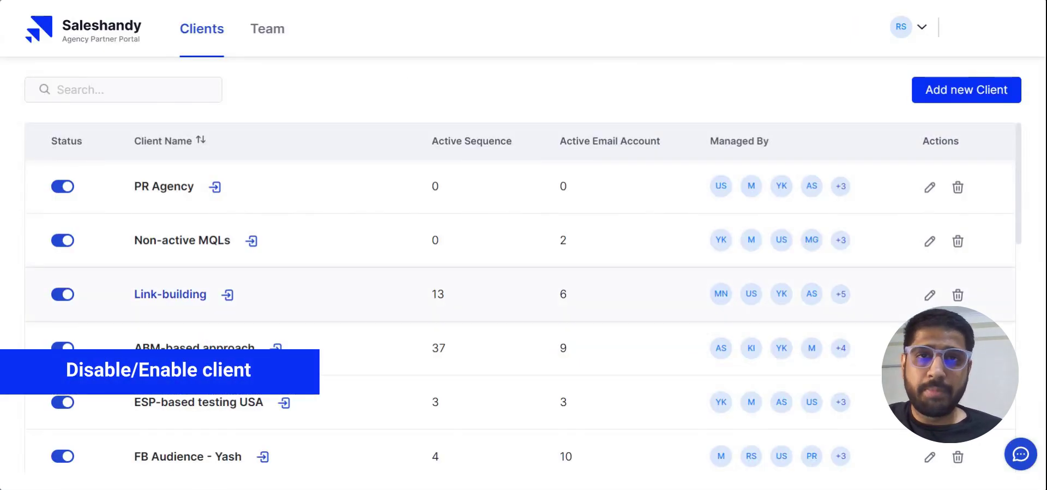
Step: Switch the PR Agency client off, confirm with Yes, then switch it back on
click(64, 188)
click(660, 330)
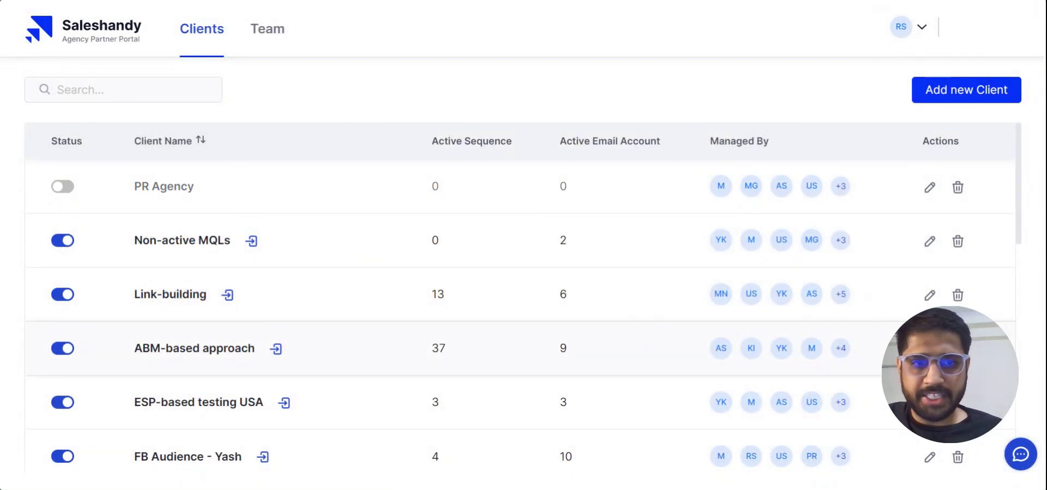
click(62, 186)
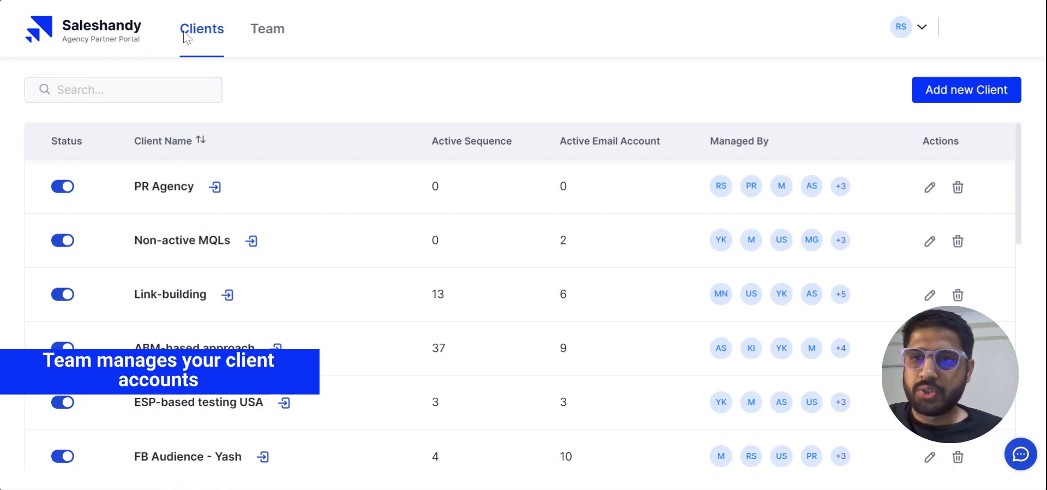
Step: From the Team tab, invite a new member with their first name, last name and email
click(261, 36)
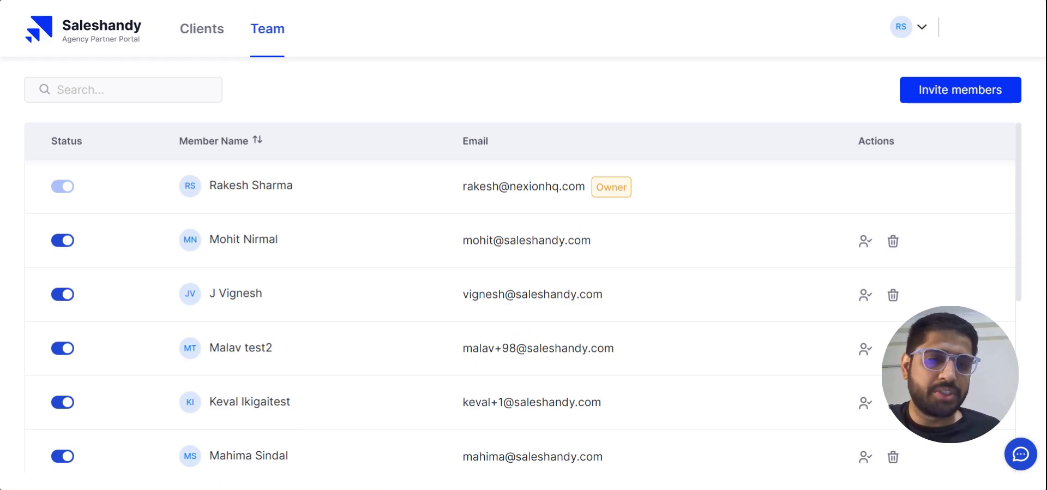
click(909, 96)
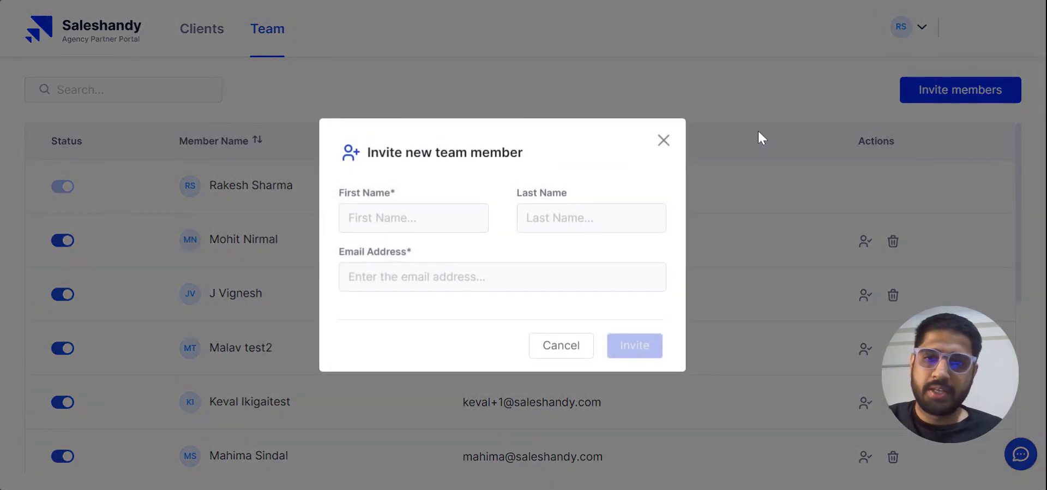
click(414, 218)
text(Yashal)
click(527, 218)
text(V)
click(382, 276)
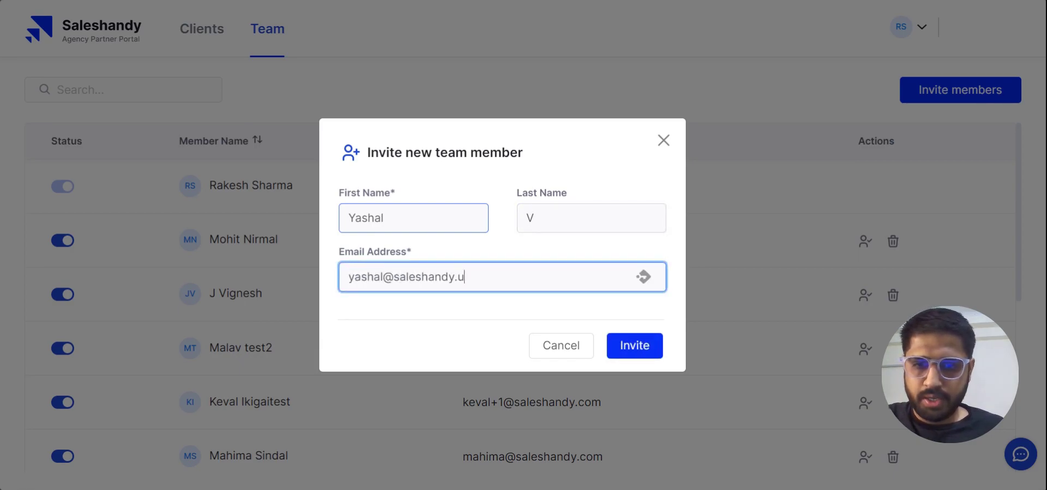
click(671, 371)
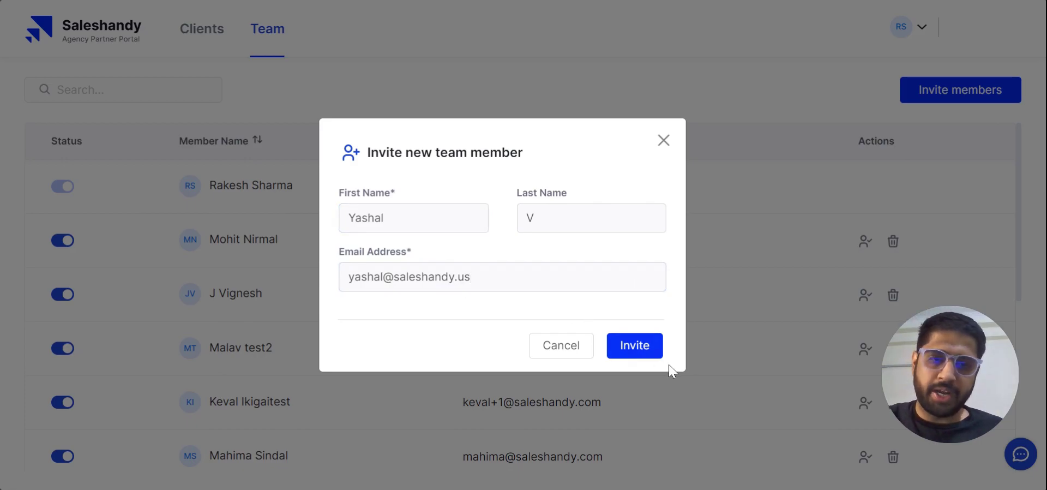
click(648, 353)
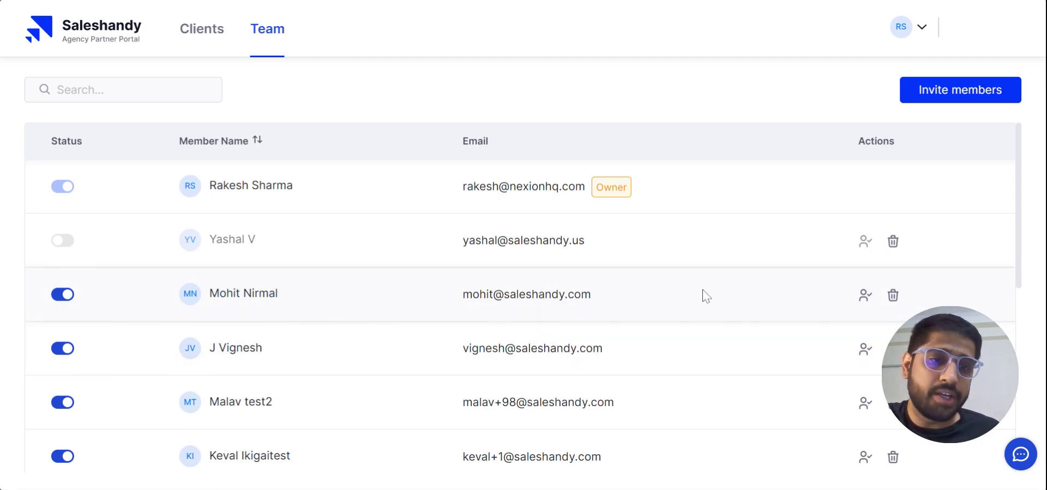
Step: Assign PR Agency to the existing team member with the Team Leader role and save
click(865, 297)
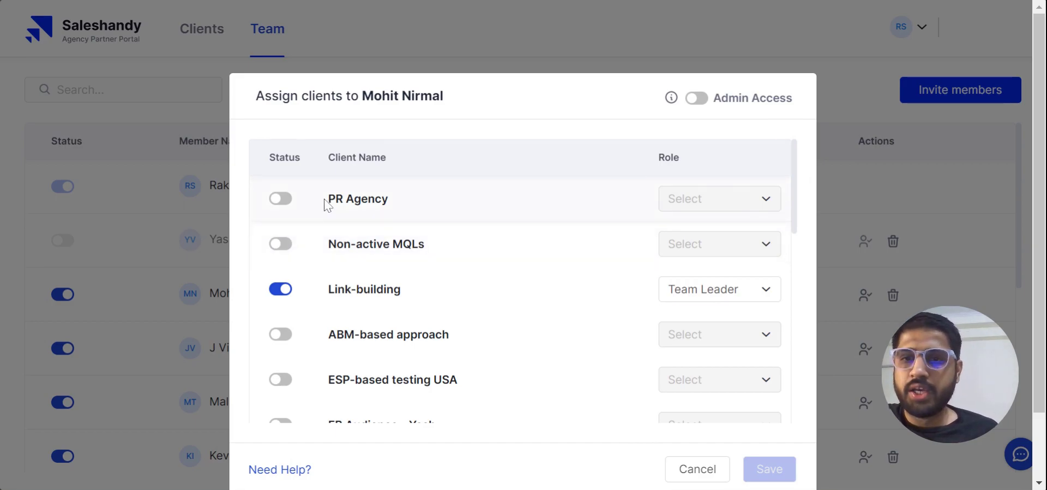
click(283, 201)
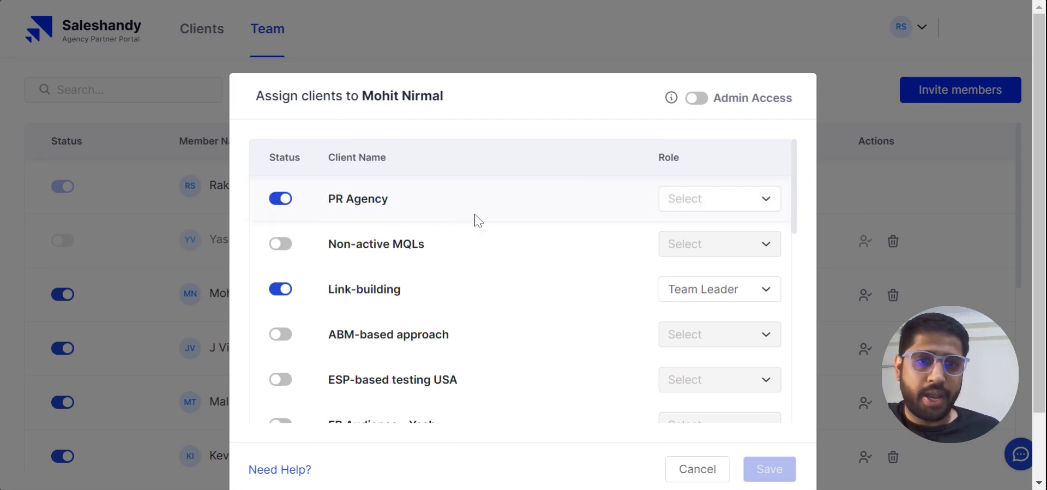
click(713, 204)
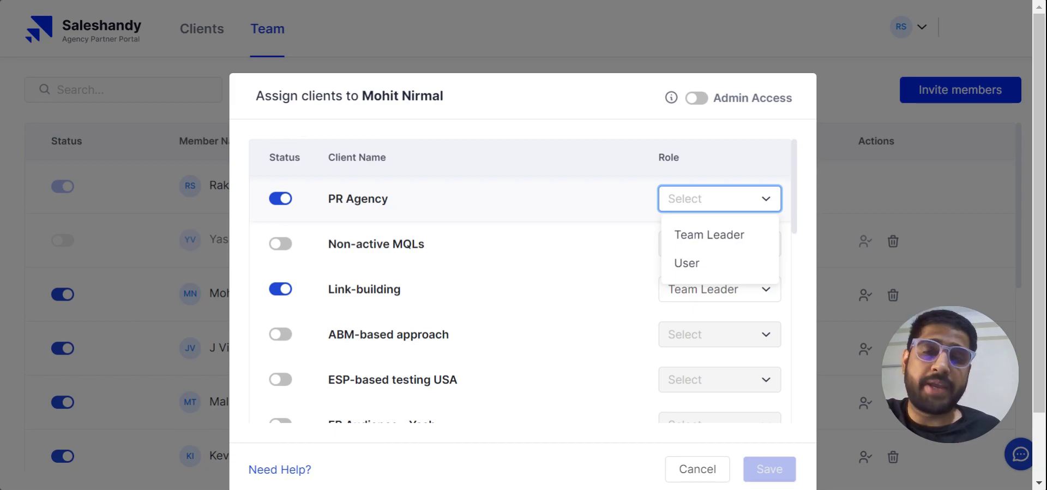
click(709, 234)
scroll(639, 241, down, 2)
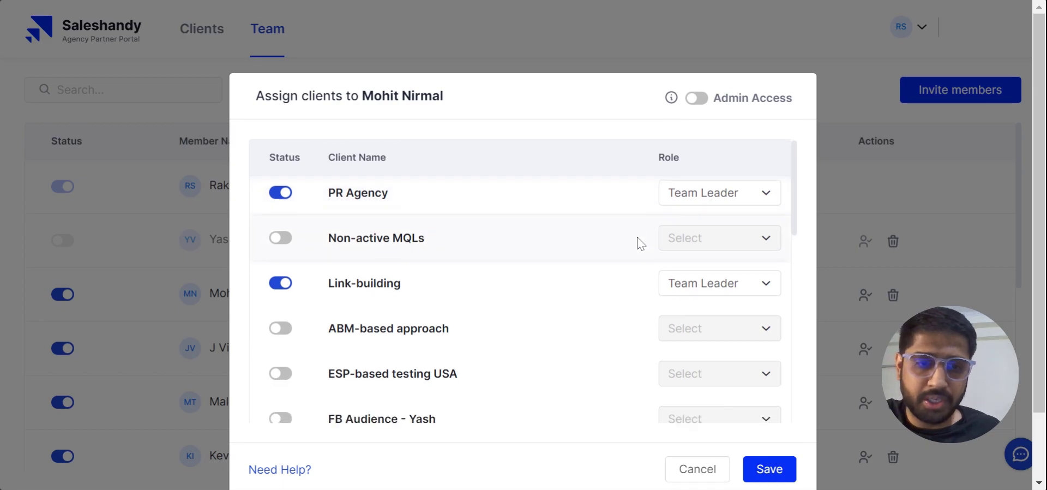
click(774, 472)
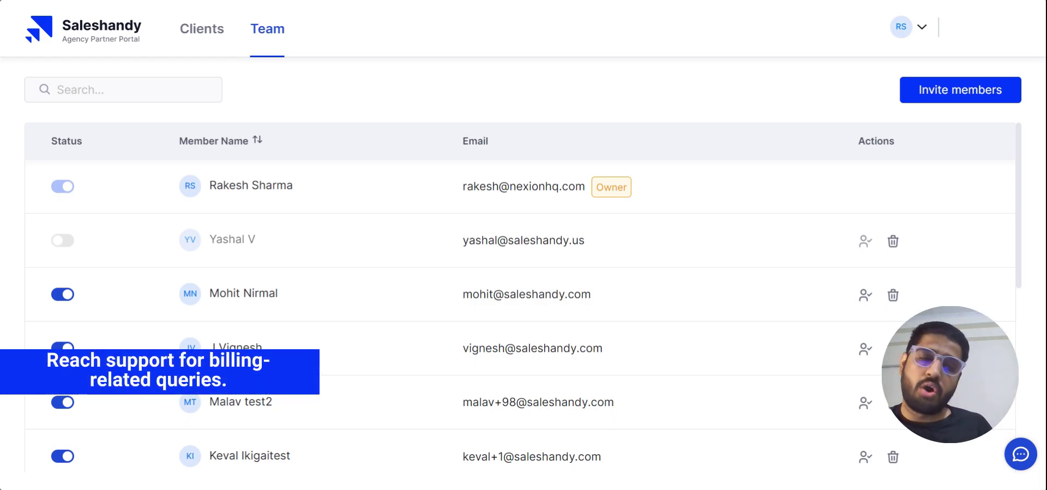
click(1018, 452)
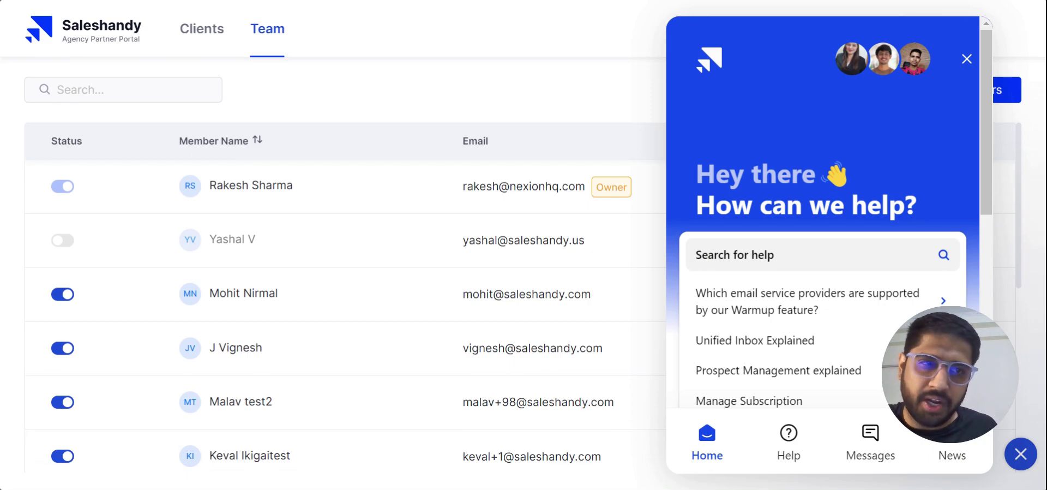
click(967, 60)
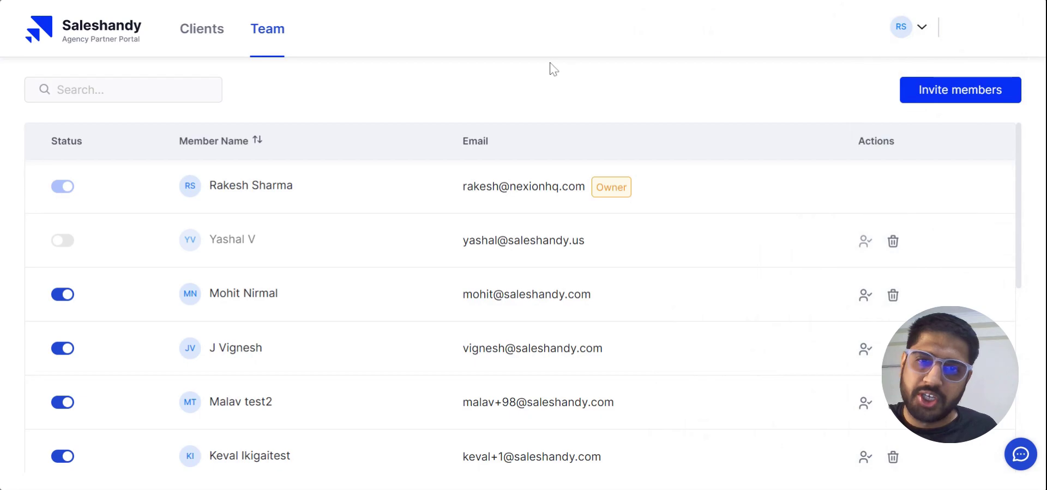